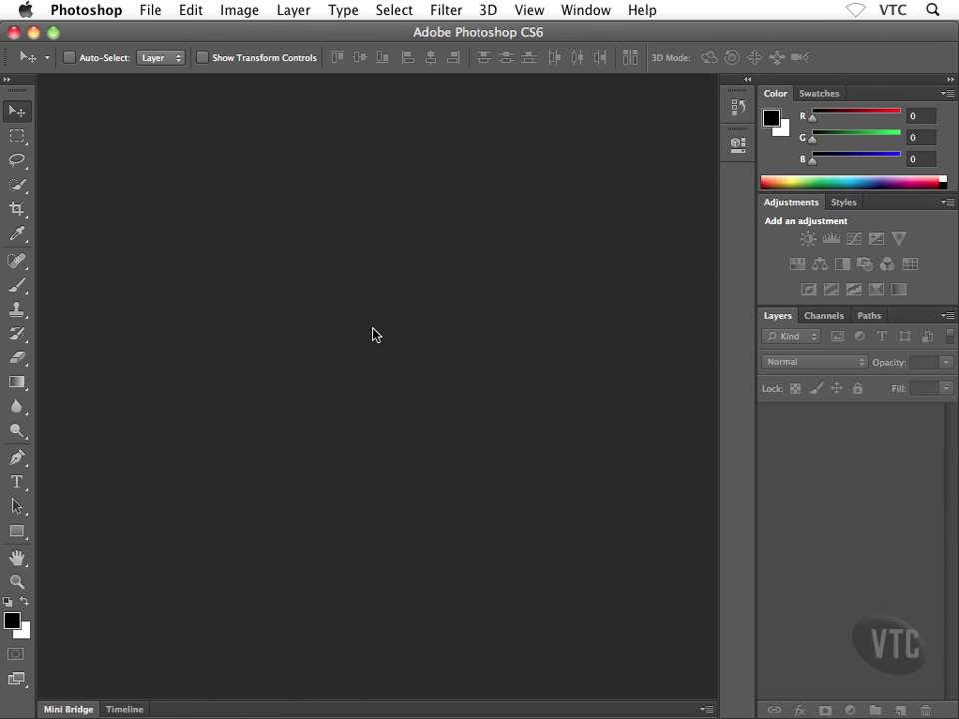
# Step: Open Trucks.psd from the Project Files folder
pyautogui.press('super+o')
pyautogui.scroll(-10, 523, 243)
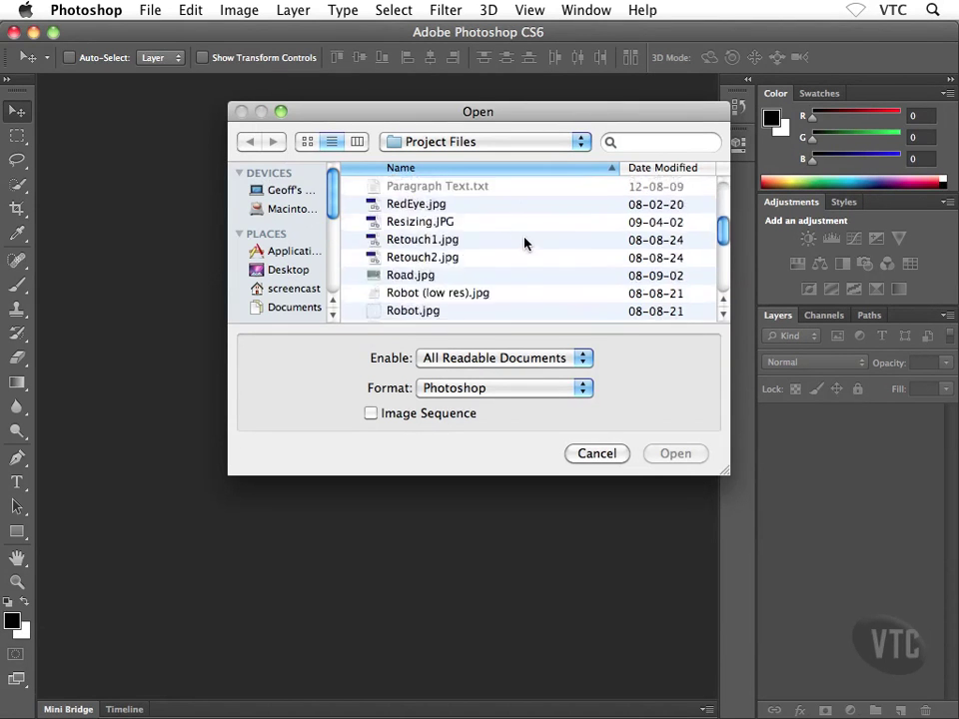
pyautogui.scroll(-6, 523, 243)
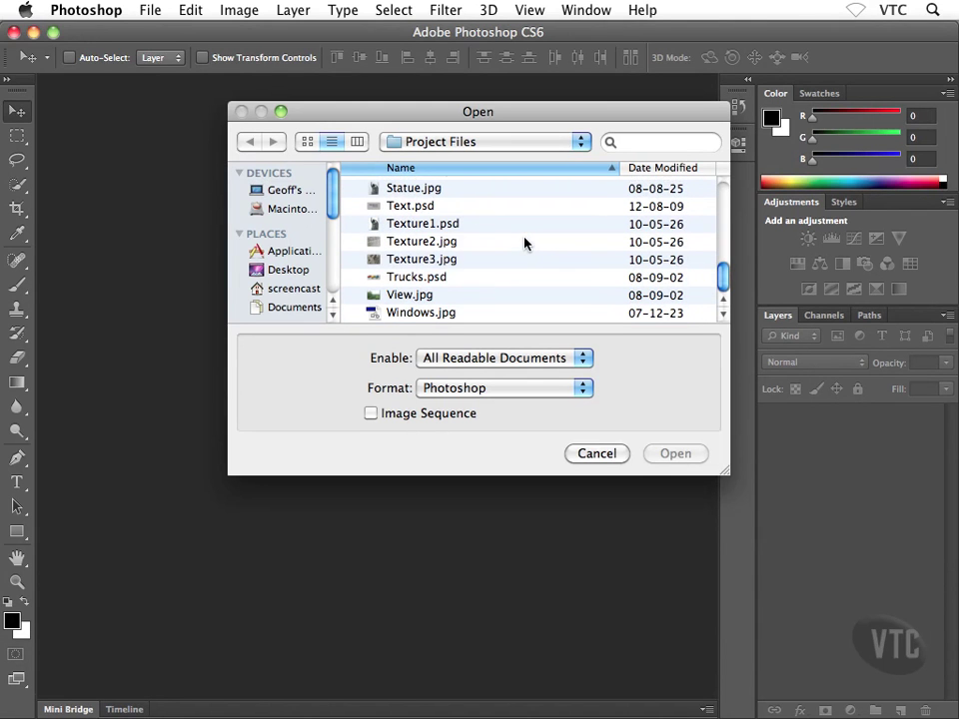
pyautogui.click(430, 280)
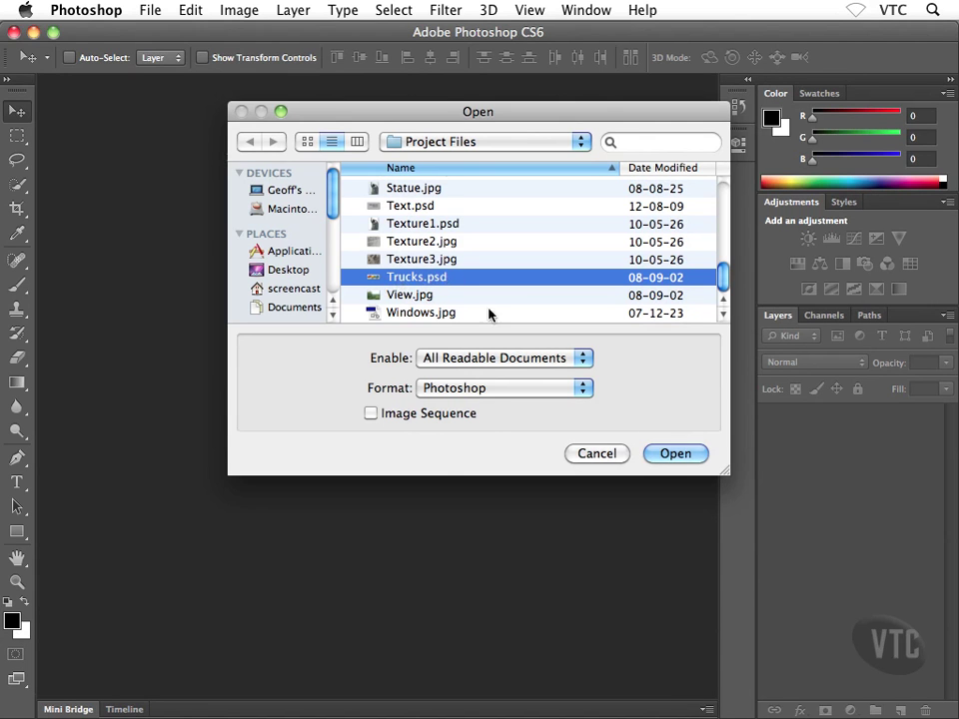
pyautogui.click(668, 453)
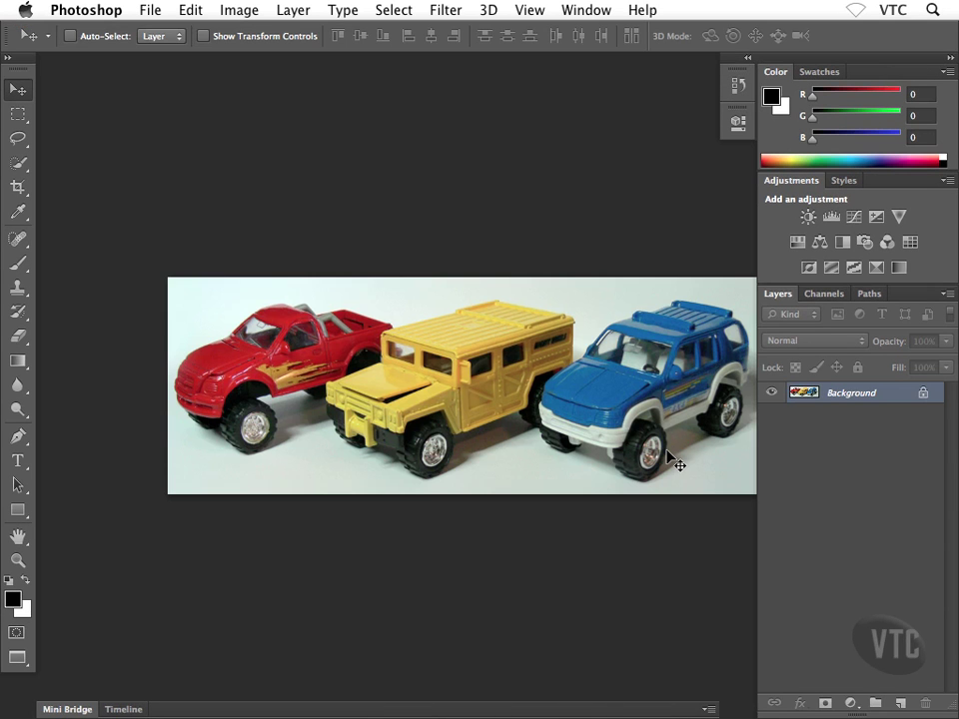
# Step: Center the photo and hide all side panels except the Layers panel
pyautogui.moveTo(659, 439); pyautogui.dragTo(570, 405)
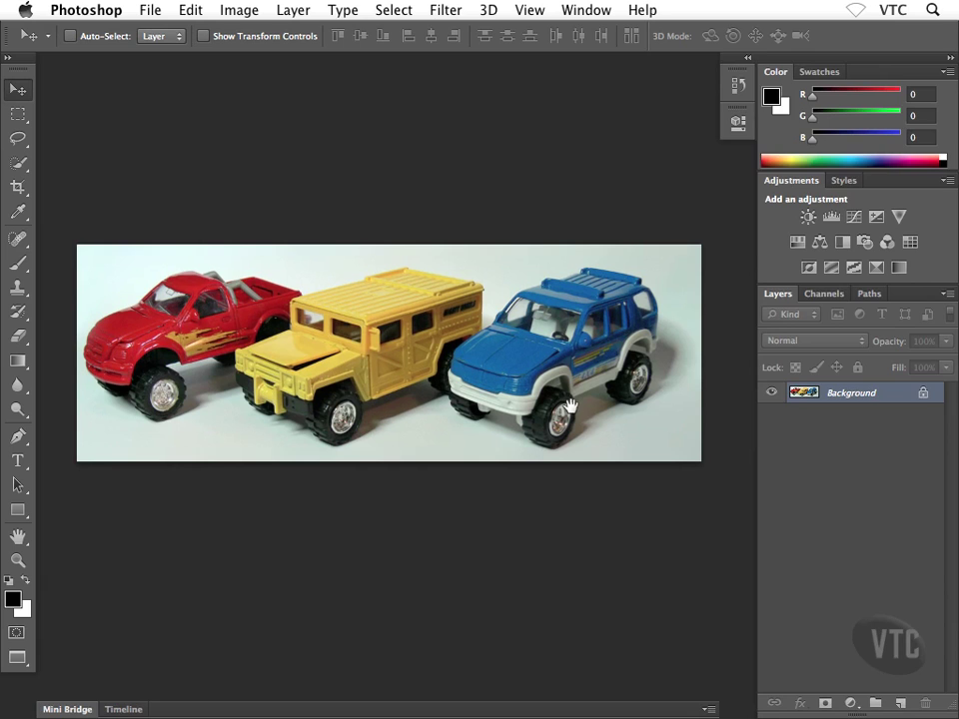
pyautogui.hotkey('shift', 'Tab')
pyautogui.press('F7')
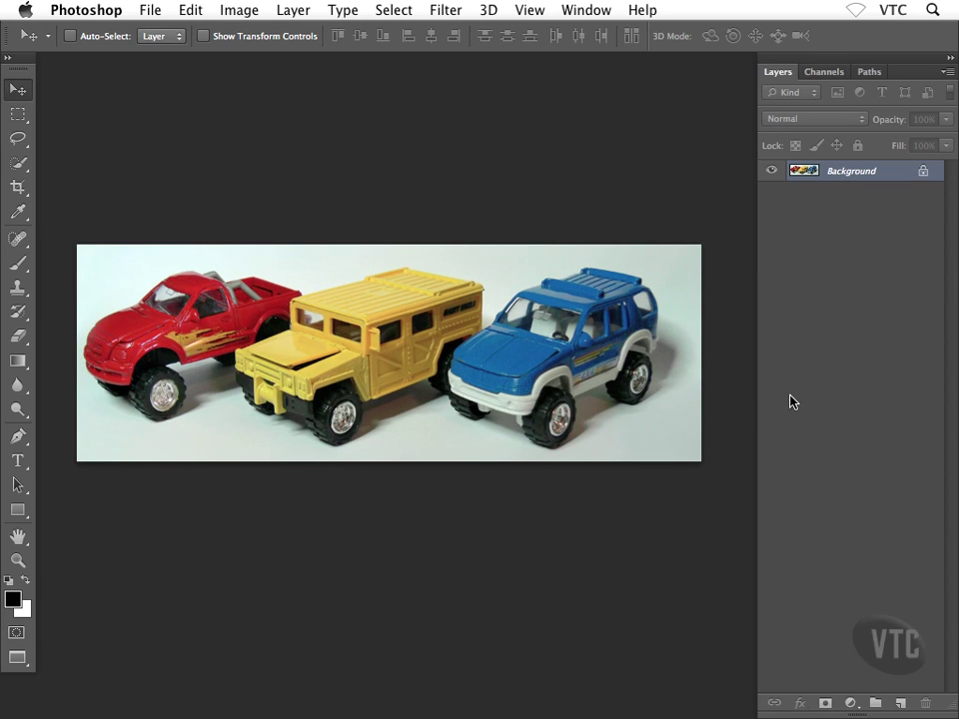
# Step: Zoom in and frame a close-up of the blue truck
pyautogui.press('super+equal')
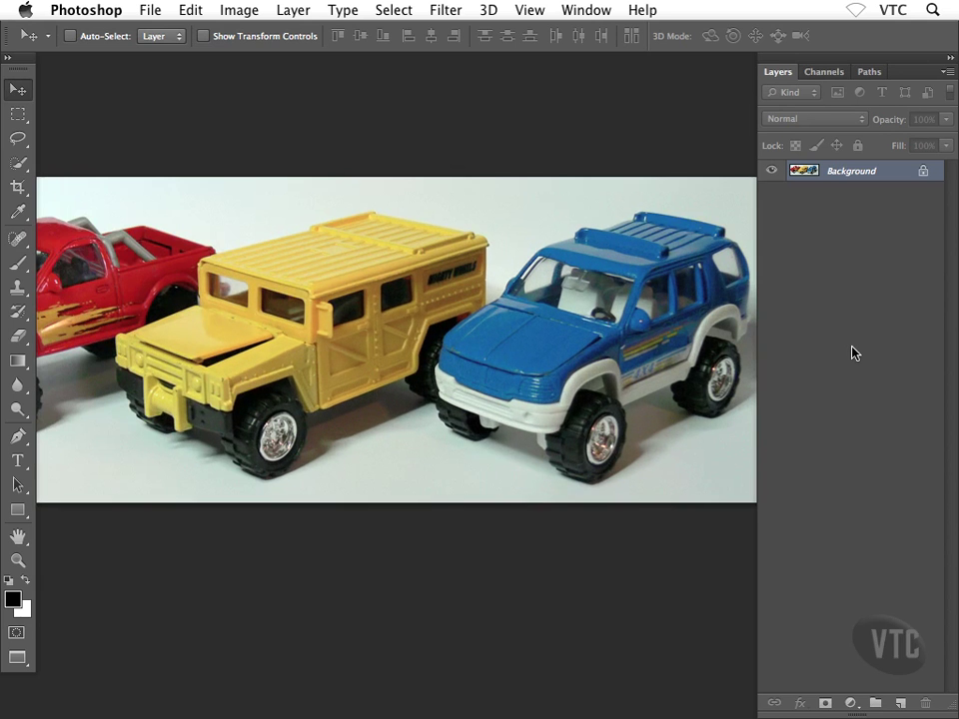
pyautogui.press('super+equal')
pyautogui.press('super+equal')
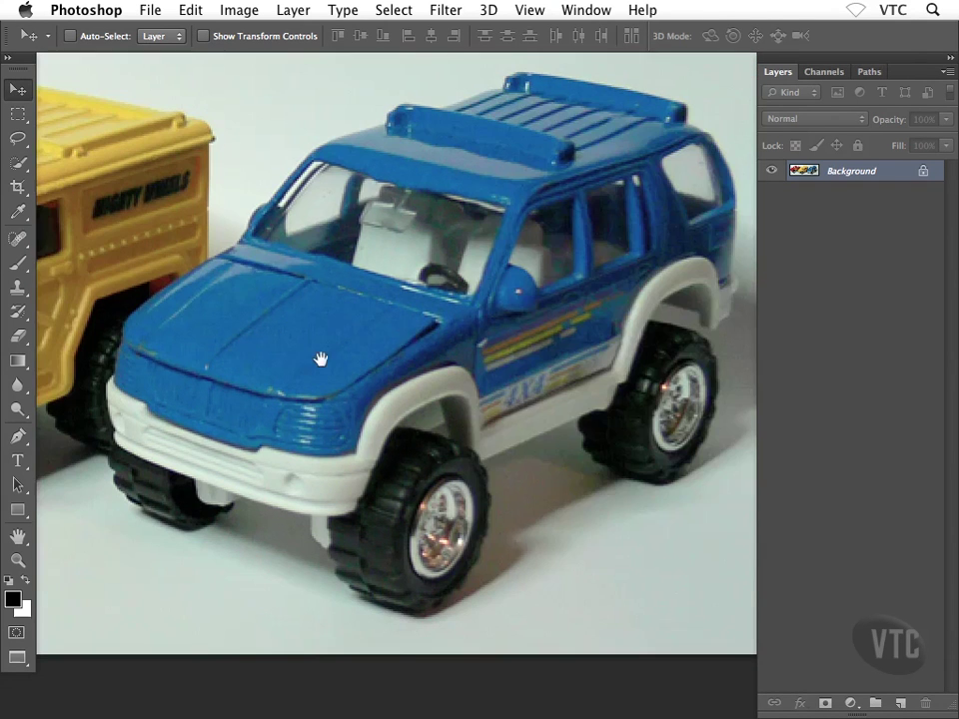
pyautogui.moveTo(400, 338); pyautogui.dragTo(396, 336)
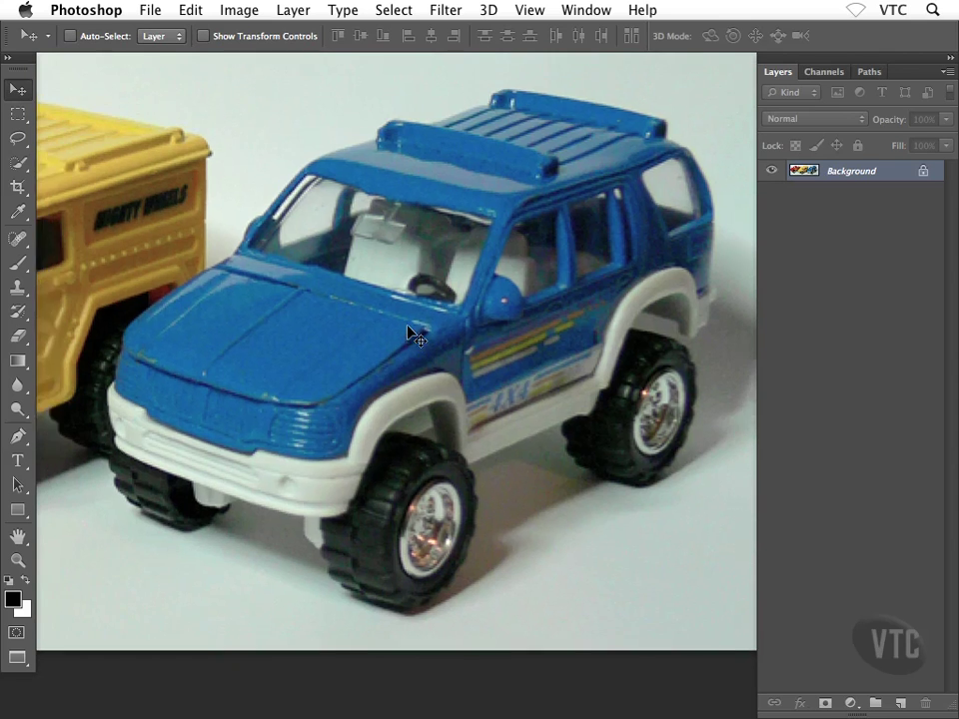
pyautogui.press('super+minus')
pyautogui.press('super+minus')
pyautogui.press('super+minus')
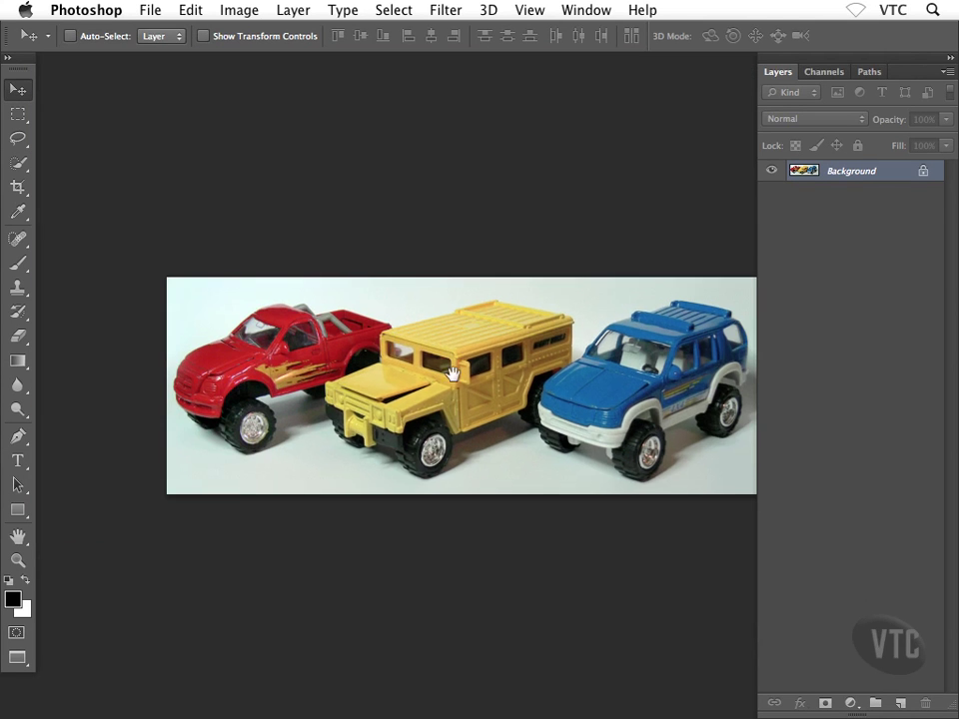
pyautogui.moveTo(453, 372); pyautogui.dragTo(391, 348)
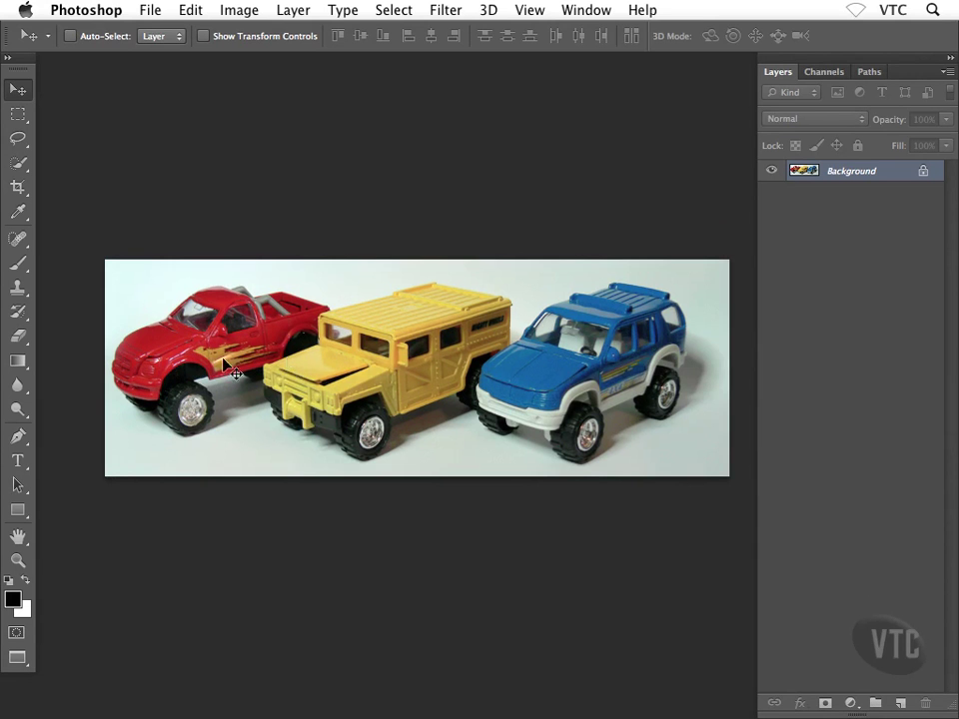
pyautogui.press('super+plus')
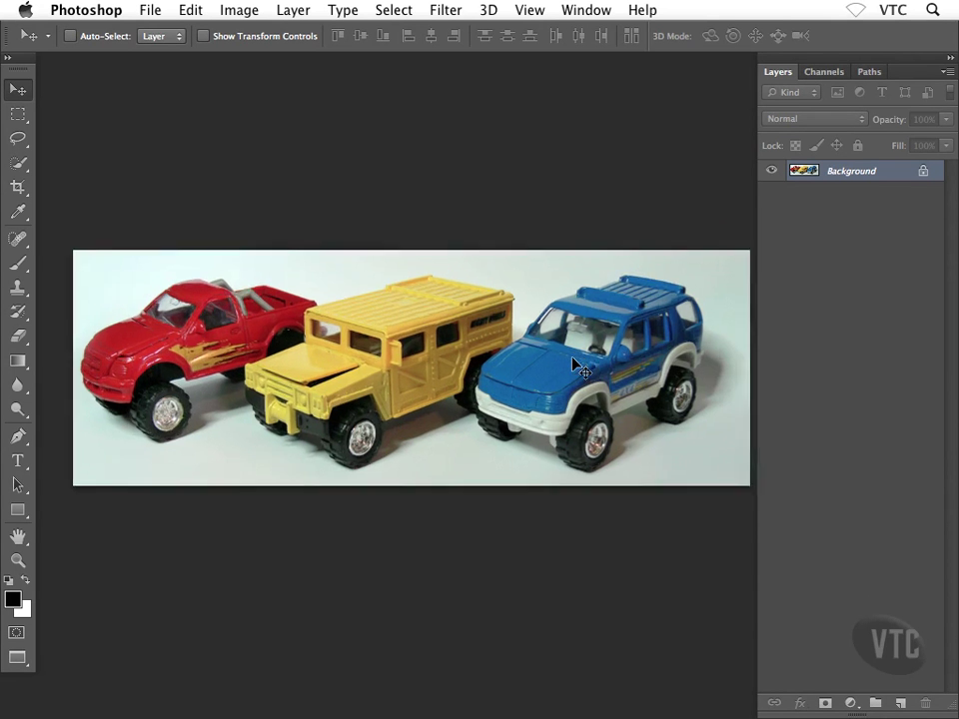
pyautogui.press('super+plus')
pyautogui.moveTo(571, 357); pyautogui.dragTo(387, 346)
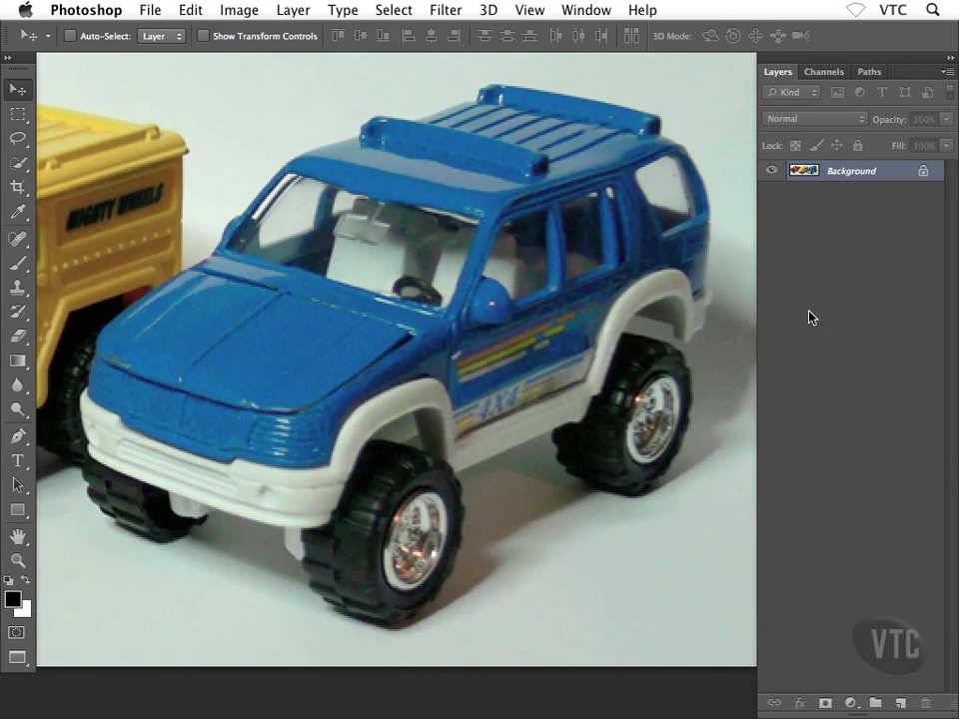
# Step: Convert the Background into a regular layer named 'Blue Truck'
pyautogui.doubleClick(851, 171)
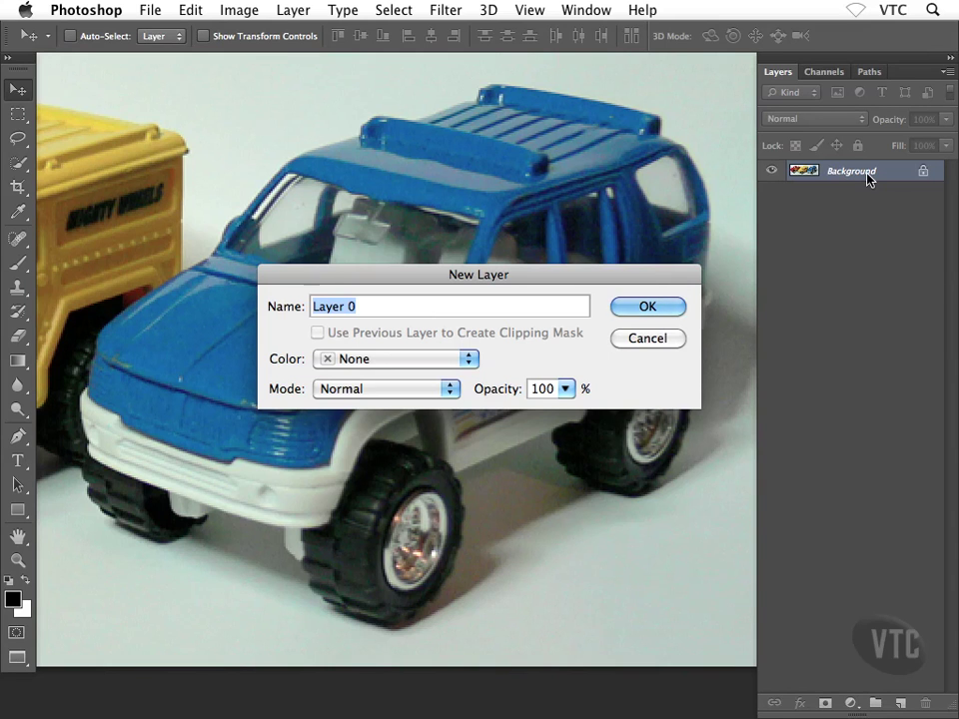
pyautogui.write('Blue')
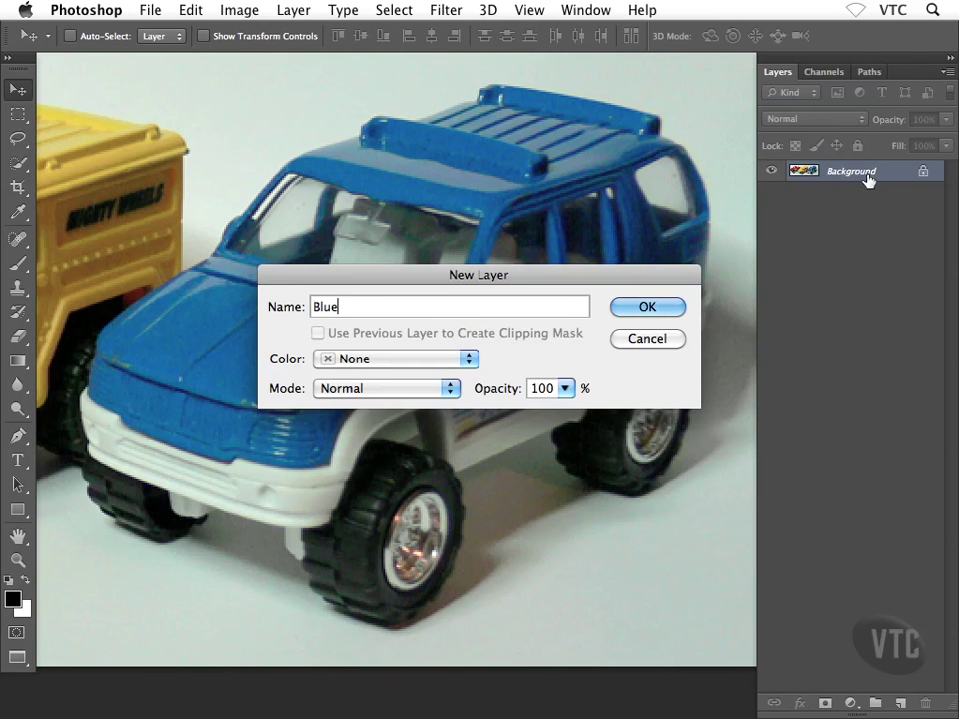
pyautogui.write(' Truck')
pyautogui.press('Return')
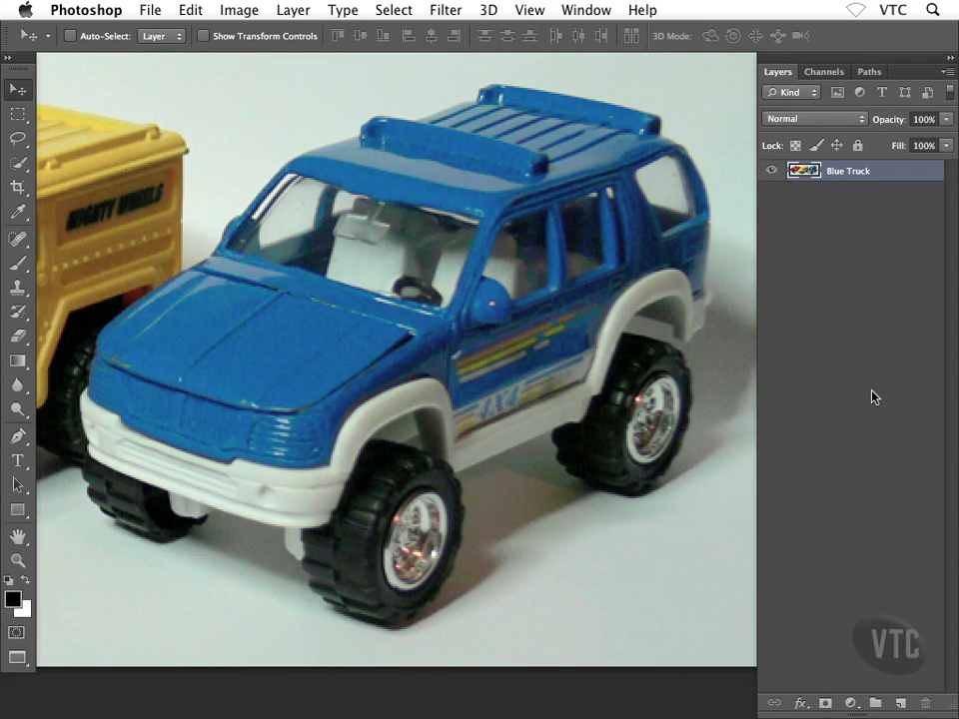
# Step: Add a reveal-all layer mask to Blue Truck and fit the whole image on screen
pyautogui.click(821, 704)
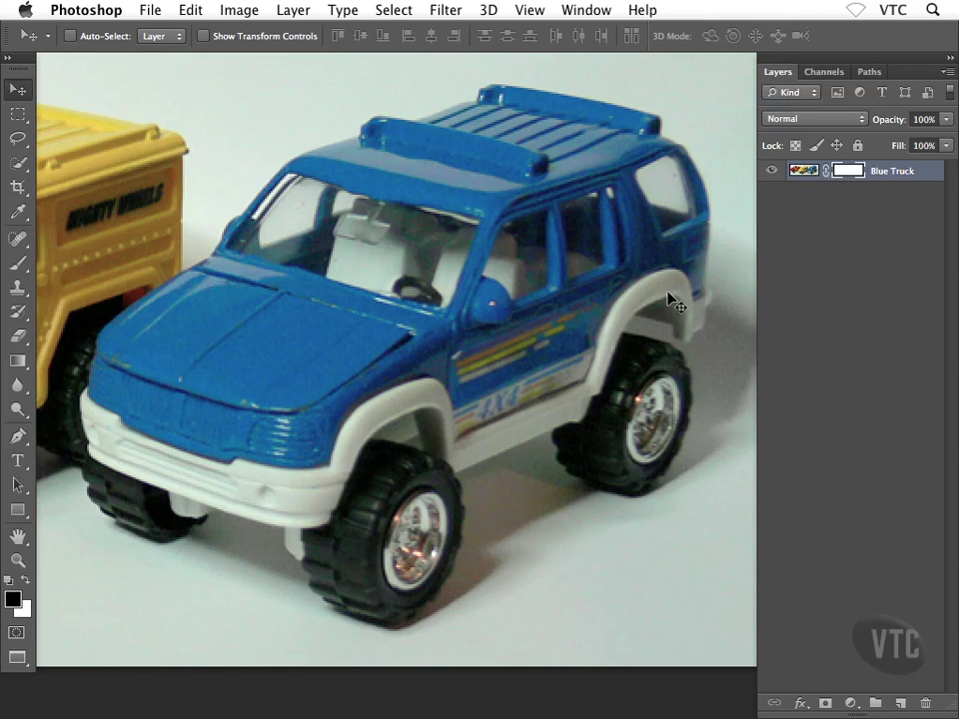
pyautogui.moveTo(340, 275); pyautogui.dragTo(406, 343)
pyautogui.press('super+0')
pyautogui.hscroll(10, 469, 314)
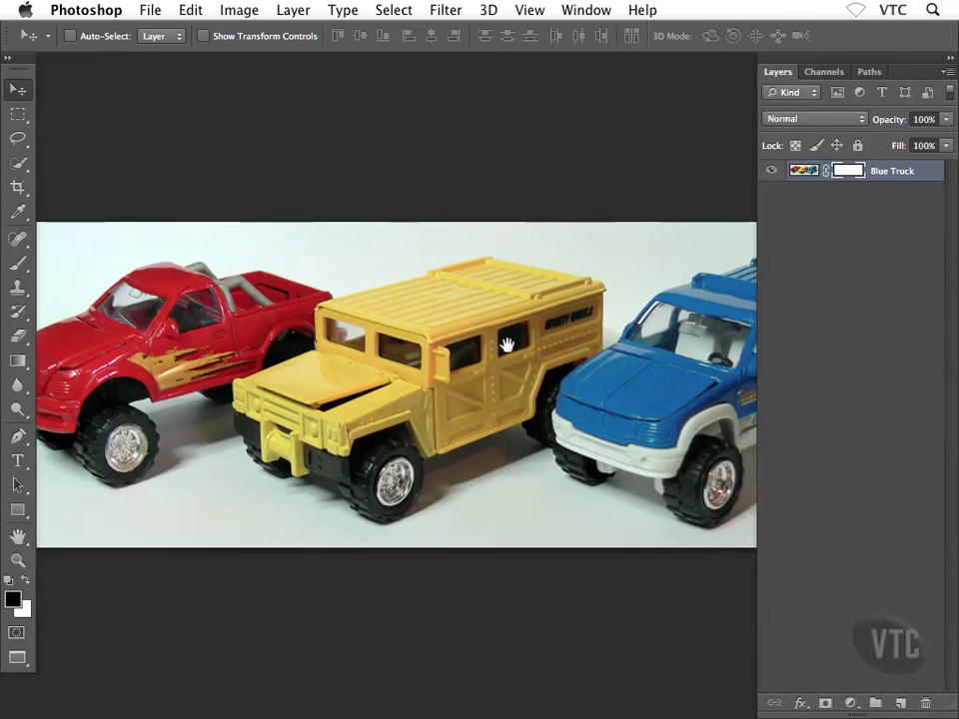
pyautogui.scroll(-5, 468, 315)
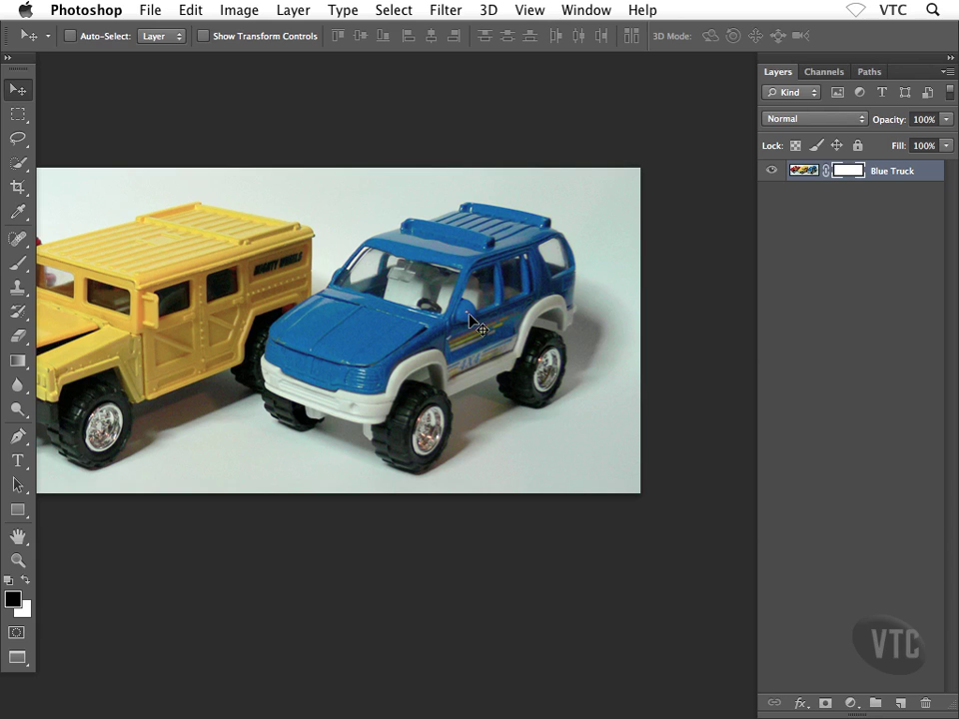
# Step: Paint black on the mask to hide the area between the yellow and blue trucks
pyautogui.press('b')
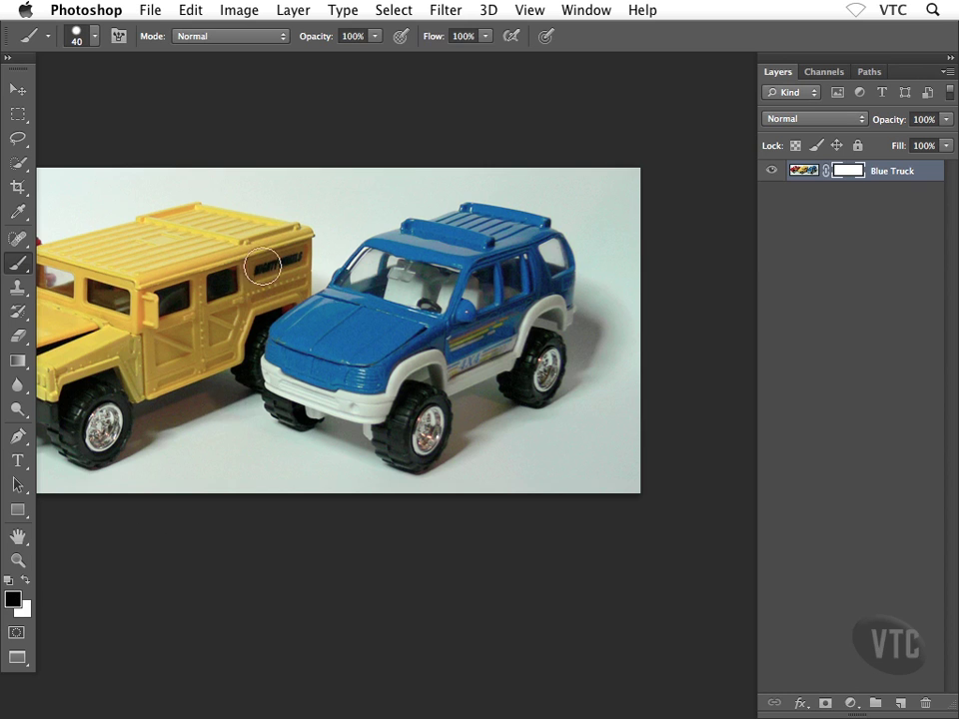
pyautogui.moveTo(301, 222)
pyautogui.mouseDown()
pyautogui.moveTo(234, 285)
pyautogui.moveTo(324, 228)
pyautogui.moveTo(202, 314)
pyautogui.moveTo(277, 260)
pyautogui.moveTo(207, 319)
pyautogui.moveTo(218, 439)
pyautogui.moveTo(220, 300)
pyautogui.moveTo(228, 439)
pyautogui.moveTo(190, 444)
pyautogui.moveTo(185, 316)
pyautogui.moveTo(179, 458)
pyautogui.moveTo(165, 422)
pyautogui.moveTo(174, 291)
pyautogui.moveTo(290, 208)
pyautogui.moveTo(213, 319)
pyautogui.moveTo(255, 302)
pyautogui.moveTo(307, 263)
pyautogui.moveTo(333, 219)
pyautogui.moveTo(384, 193)
pyautogui.moveTo(318, 194)
pyautogui.moveTo(417, 184)
pyautogui.moveTo(283, 230)
pyautogui.moveTo(290, 200)
pyautogui.moveTo(309, 188)
pyautogui.moveTo(207, 192)
pyautogui.moveTo(194, 264)
pyautogui.moveTo(237, 214)
pyautogui.moveTo(242, 287)
pyautogui.moveTo(227, 401)
pyautogui.mouseUp()
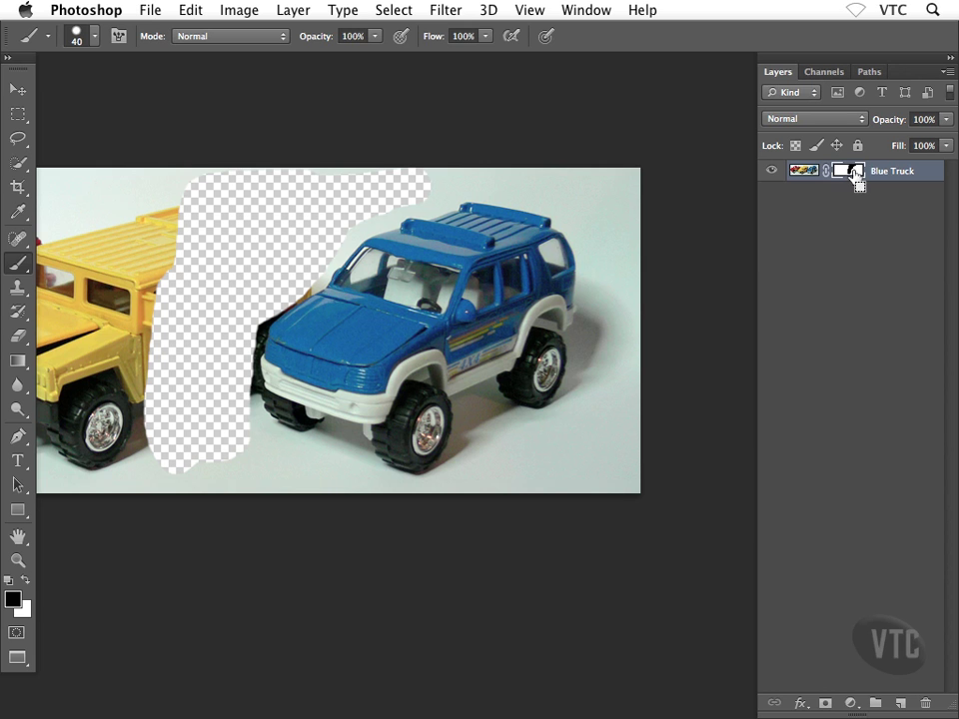
# Step: Mask out the background behind and below the blue truck's rear wheel, then switch to white
pyautogui.press('super+equal')
pyautogui.moveTo(604, 171); pyautogui.dragTo(505, 335)
pyautogui.moveTo(571, 175)
pyautogui.mouseDown()
pyautogui.moveTo(417, 128)
pyautogui.moveTo(461, 138)
pyautogui.moveTo(376, 133)
pyautogui.moveTo(271, 148)
pyautogui.moveTo(359, 133)
pyautogui.moveTo(563, 182)
pyautogui.moveTo(614, 243)
pyautogui.moveTo(648, 332)
pyautogui.moveTo(648, 222)
pyautogui.moveTo(582, 161)
pyautogui.moveTo(676, 150)
pyautogui.moveTo(672, 382)
pyautogui.moveTo(648, 361)
pyautogui.moveTo(631, 321)
pyautogui.moveTo(655, 507)
pyautogui.moveTo(647, 466)
pyautogui.moveTo(666, 488)
pyautogui.moveTo(647, 528)
pyautogui.mouseUp()
pyautogui.press('space')
pyautogui.moveTo(535, 548)
pyautogui.mouseDown()
pyautogui.moveTo(584, 456)
pyautogui.moveTo(623, 327)
pyautogui.mouseUp()
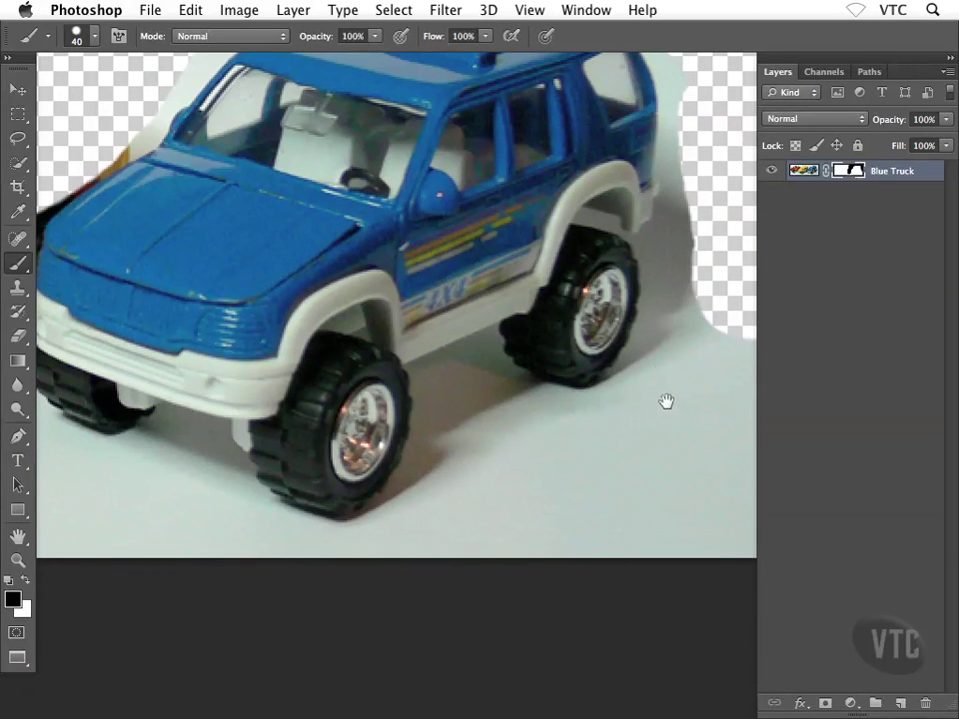
pyautogui.moveTo(669, 401)
pyautogui.mouseDown()
pyautogui.moveTo(596, 429)
pyautogui.moveTo(633, 394)
pyautogui.moveTo(611, 339)
pyautogui.moveTo(559, 381)
pyautogui.moveTo(540, 320)
pyautogui.moveTo(551, 257)
pyautogui.moveTo(418, 276)
pyautogui.mouseUp()
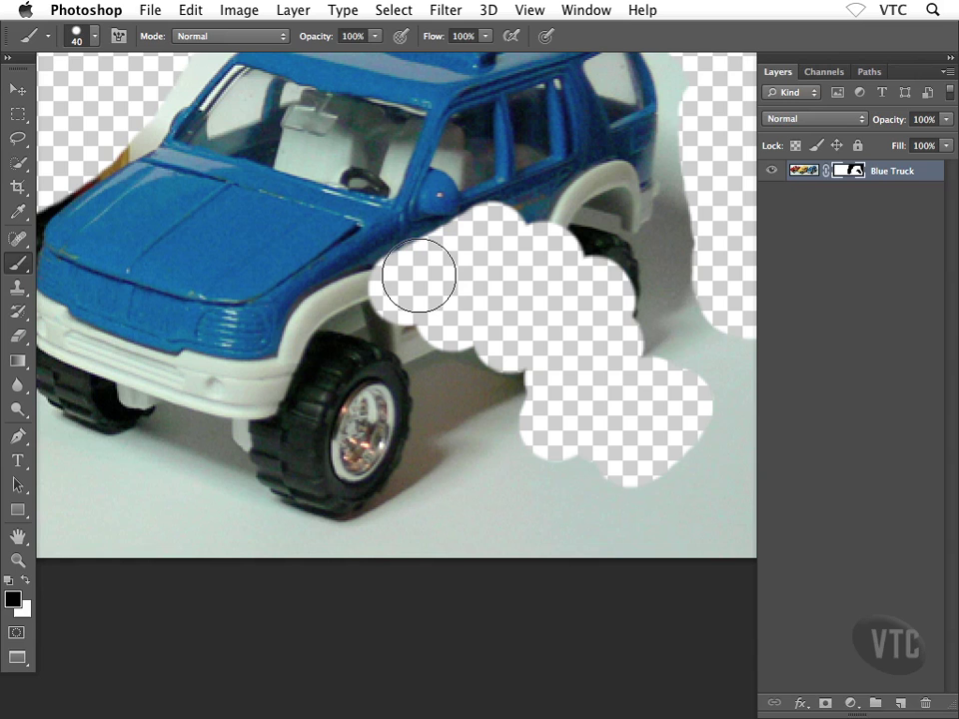
pyautogui.press('x')
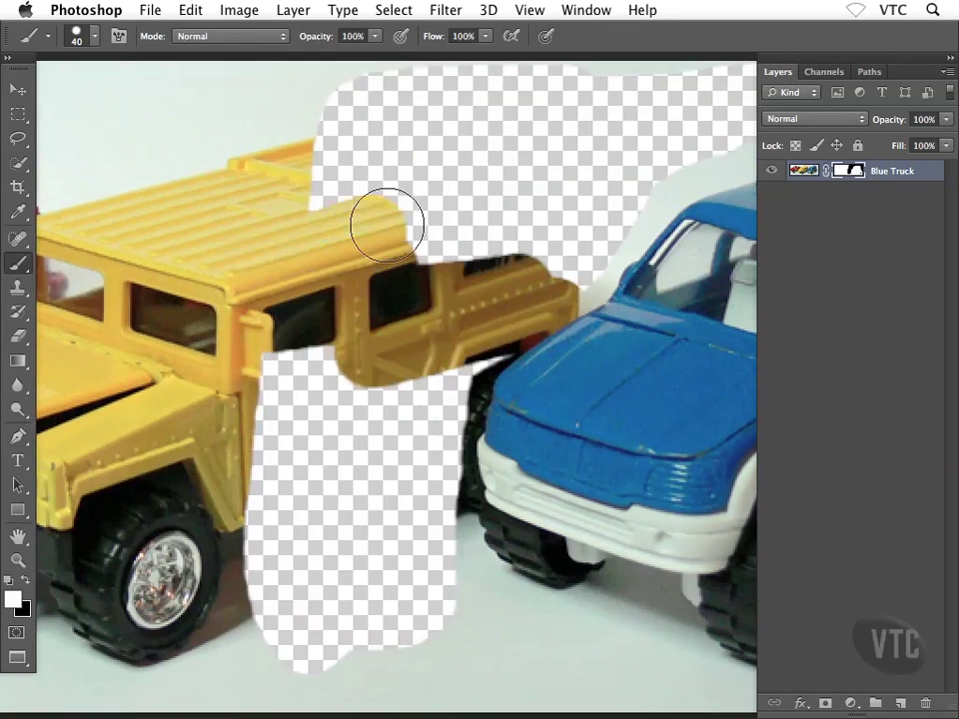
# Step: Paint white to restore part of the top area, then black over the yellow truck's rear
pyautogui.moveTo(385, 223)
pyautogui.mouseDown()
pyautogui.moveTo(369, 166)
pyautogui.moveTo(301, 142)
pyautogui.moveTo(441, 143)
pyautogui.moveTo(499, 160)
pyautogui.moveTo(574, 216)
pyautogui.moveTo(423, 221)
pyautogui.moveTo(472, 197)
pyautogui.moveTo(452, 243)
pyautogui.moveTo(476, 268)
pyautogui.moveTo(558, 260)
pyautogui.moveTo(546, 296)
pyautogui.mouseUp()
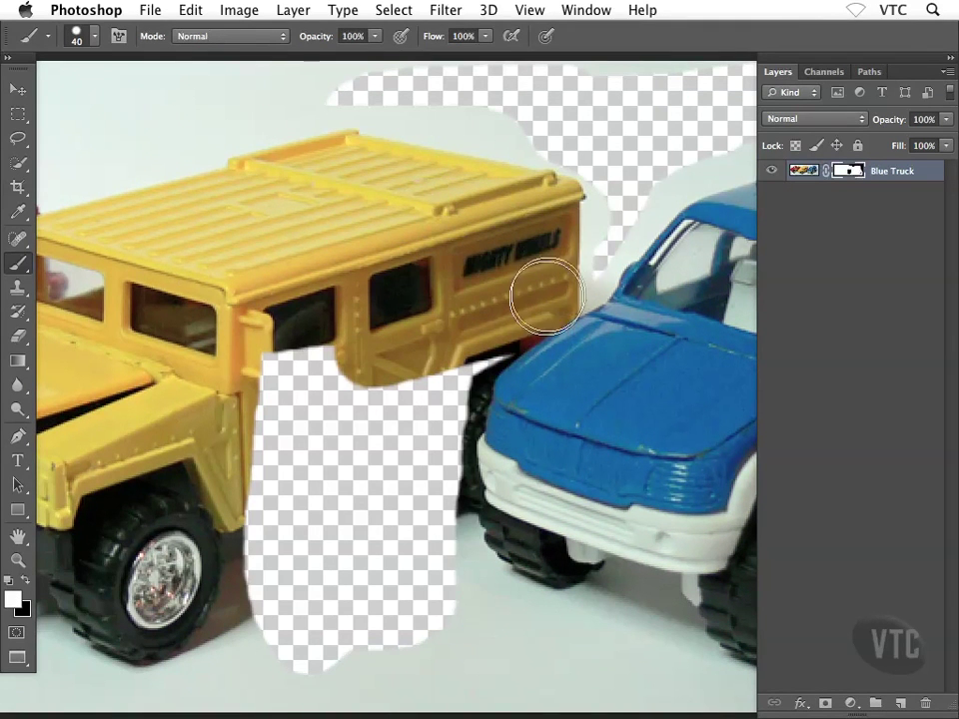
pyautogui.press('x')
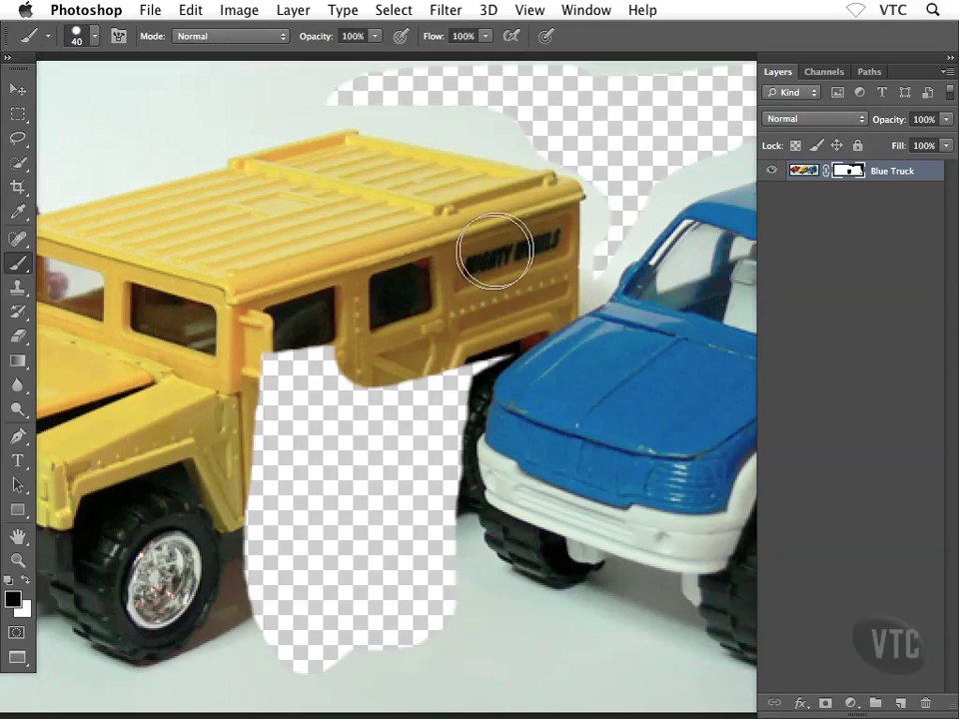
pyautogui.moveTo(535, 225)
pyautogui.mouseDown()
pyautogui.moveTo(394, 354)
pyautogui.moveTo(489, 302)
pyautogui.moveTo(591, 185)
pyautogui.moveTo(423, 120)
pyautogui.moveTo(330, 161)
pyautogui.moveTo(286, 413)
pyautogui.moveTo(399, 255)
pyautogui.moveTo(355, 339)
pyautogui.moveTo(521, 186)
pyautogui.moveTo(395, 170)
pyautogui.moveTo(346, 229)
pyautogui.moveTo(349, 410)
pyautogui.moveTo(386, 210)
pyautogui.mouseUp()
pyautogui.press('space')
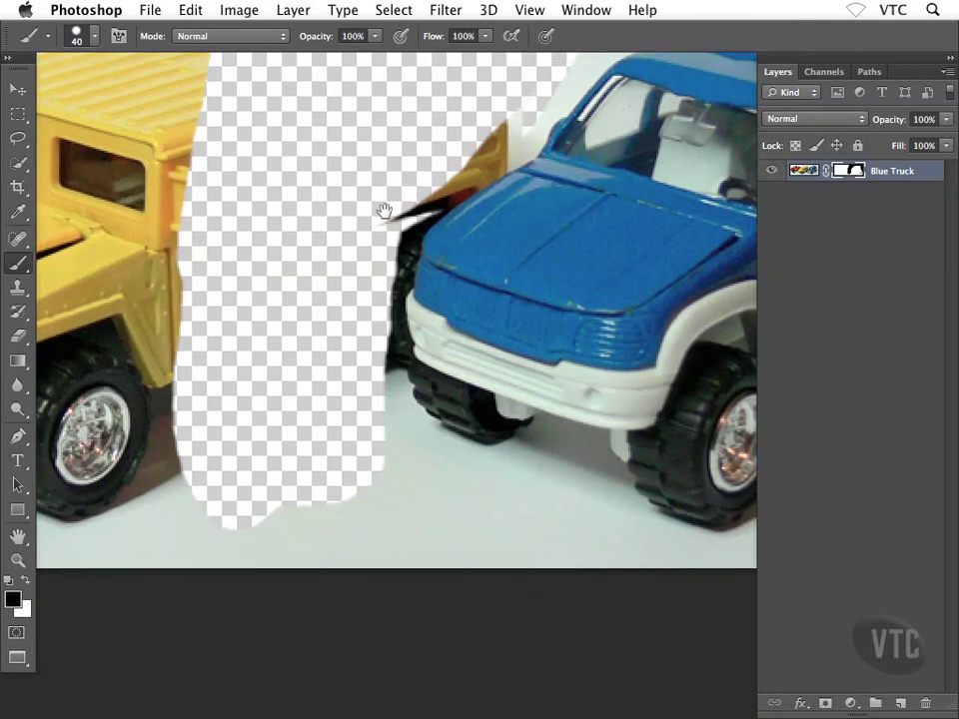